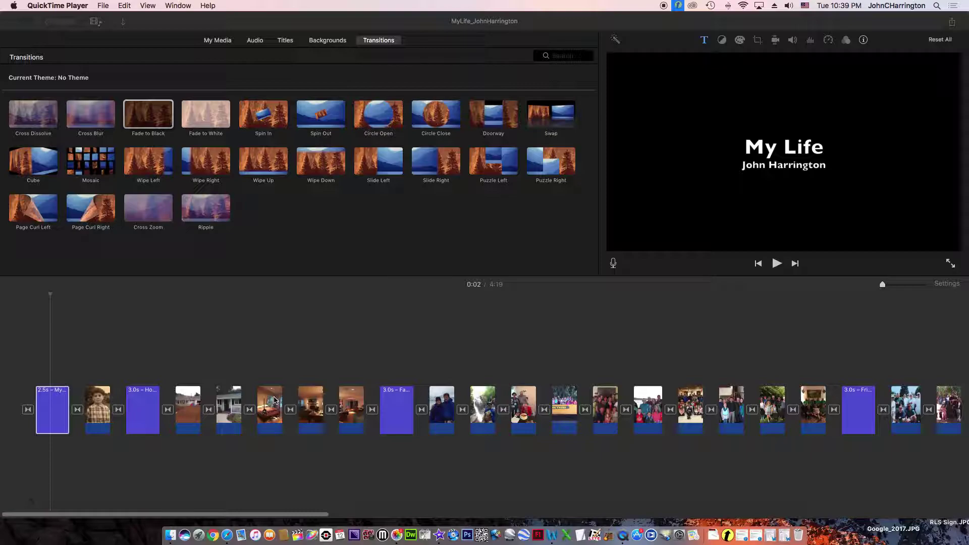
left_click(275, 400)
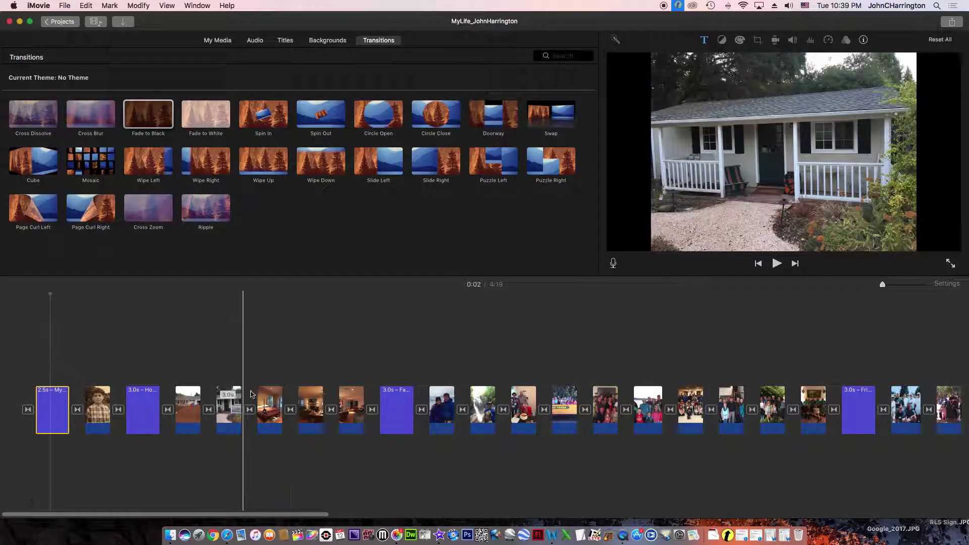
left_click(55, 367)
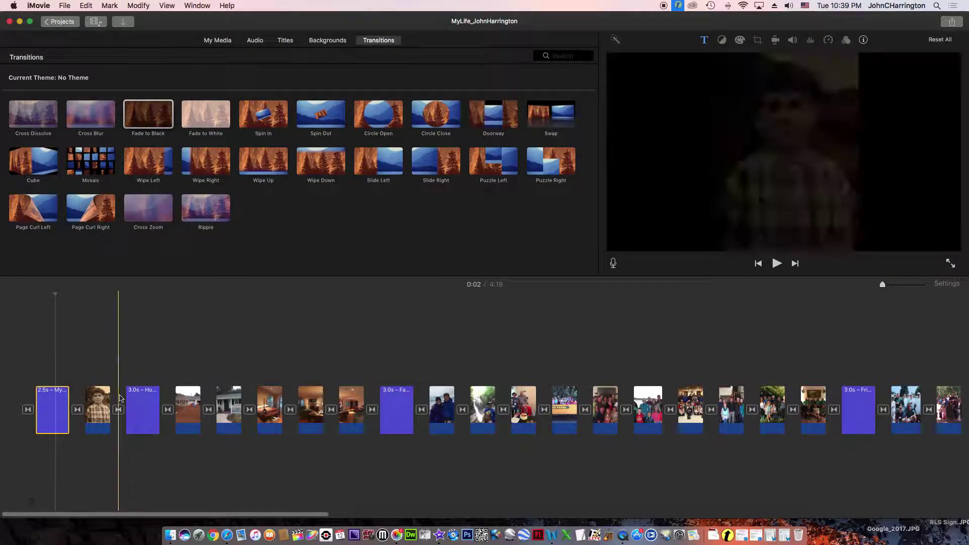
left_click(101, 403)
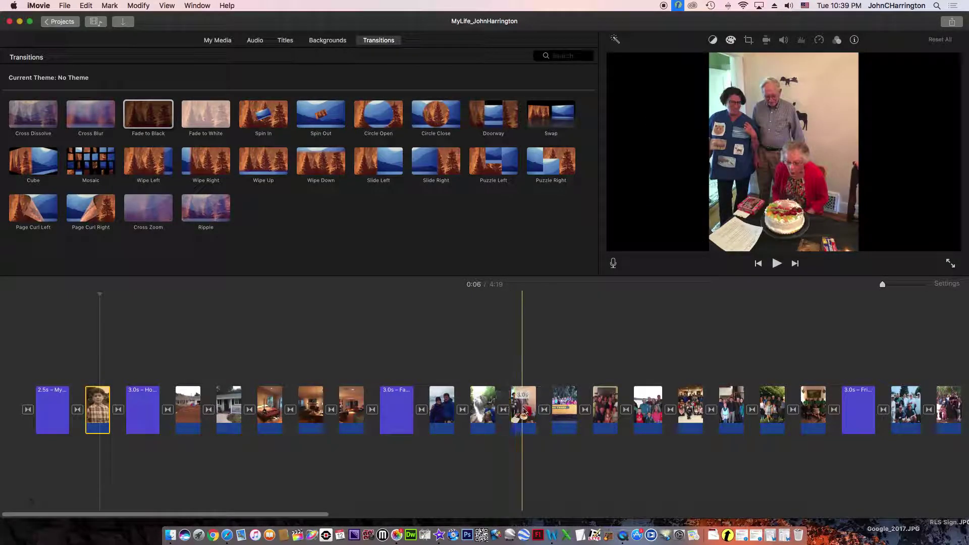
left_click_drag(545, 413, 511, 374)
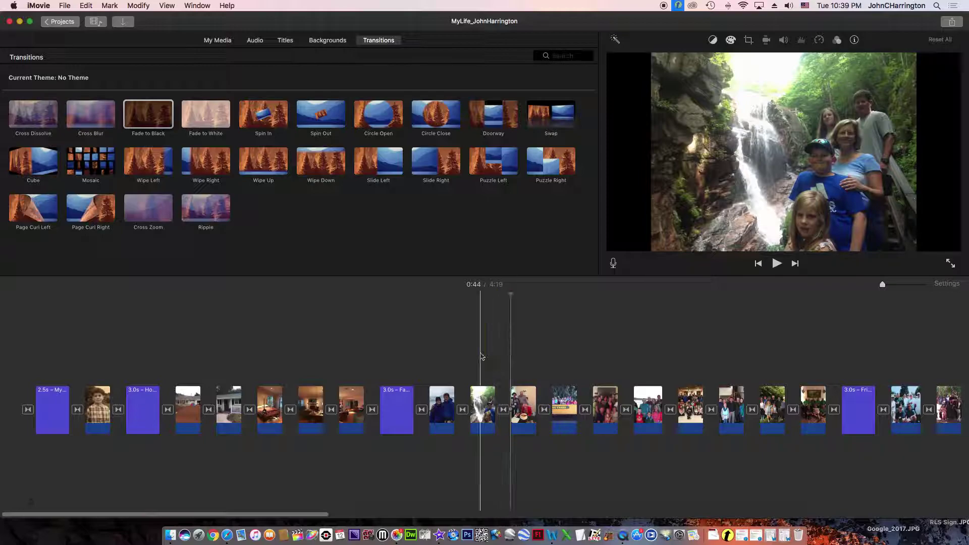
left_click(482, 396)
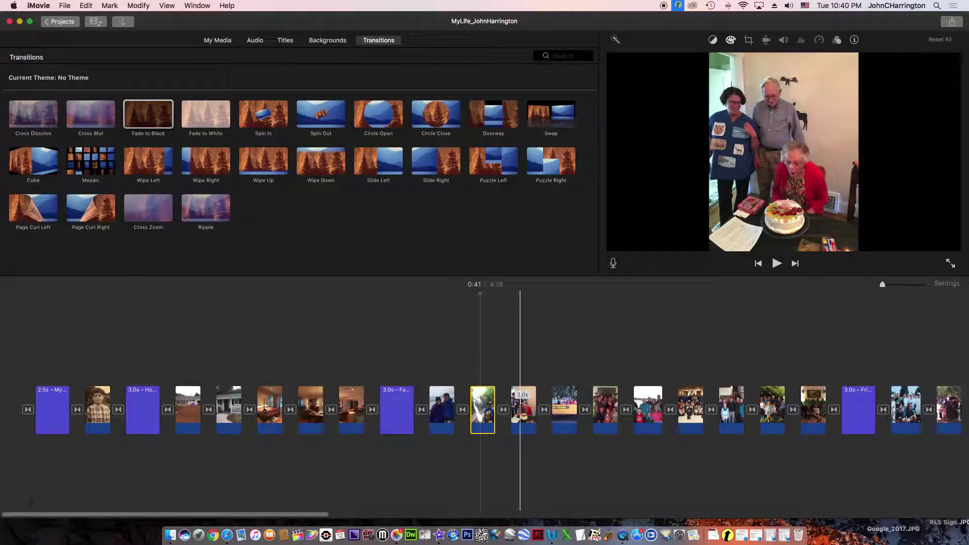
scroll(788, 398, "right", 10)
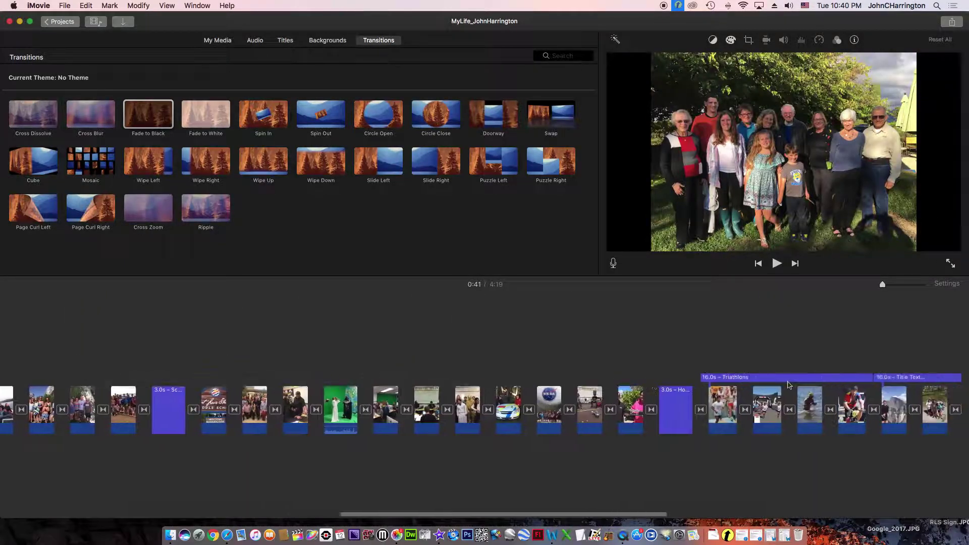
scroll(789, 399, "right", 10)
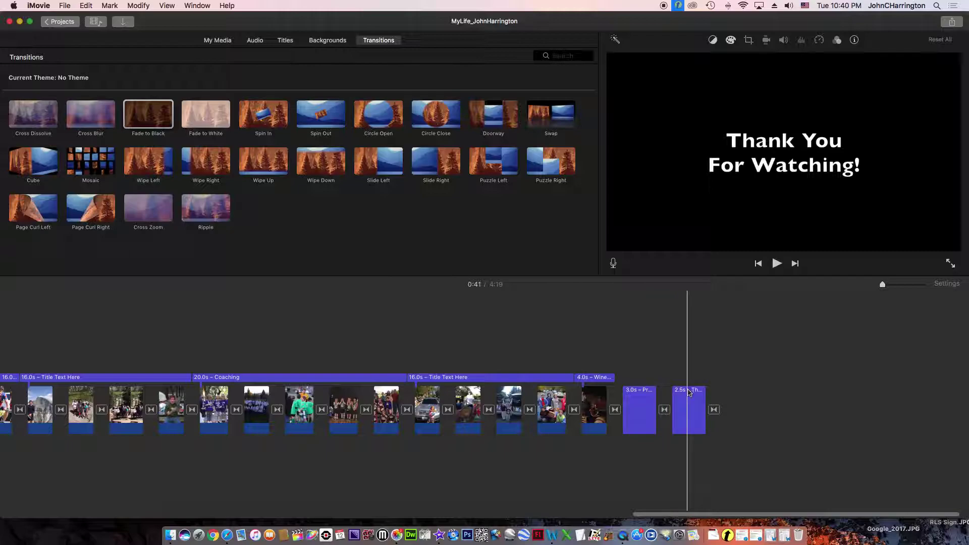
left_click(689, 392)
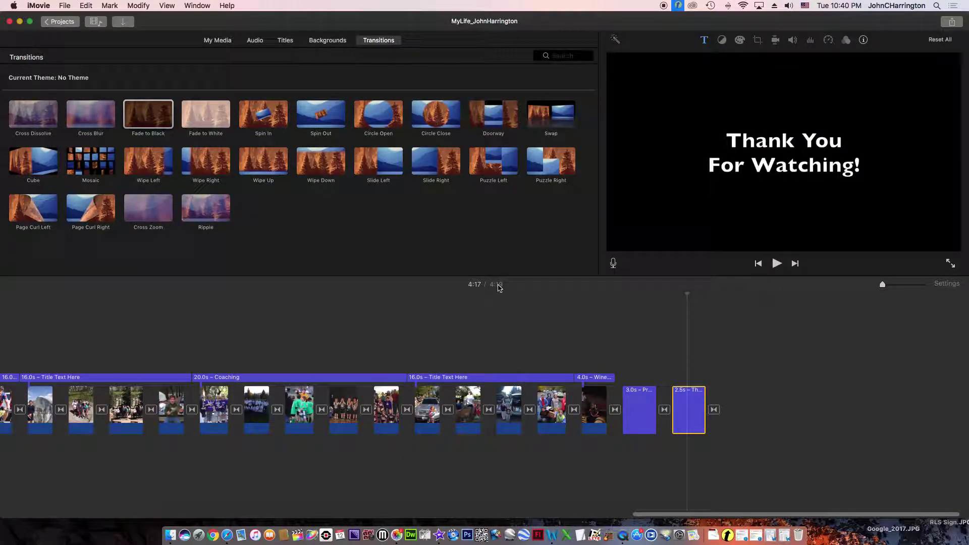
left_click(723, 354)
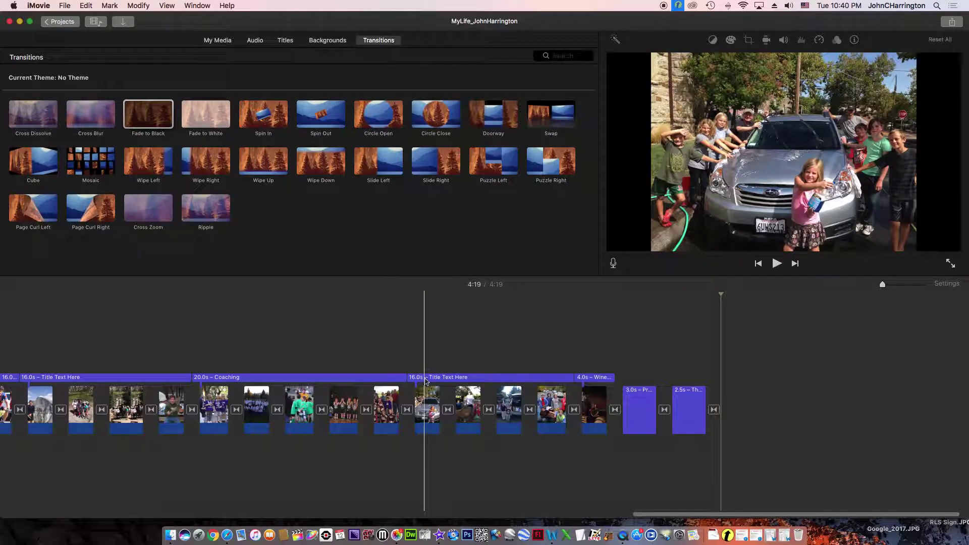
left_click(430, 378)
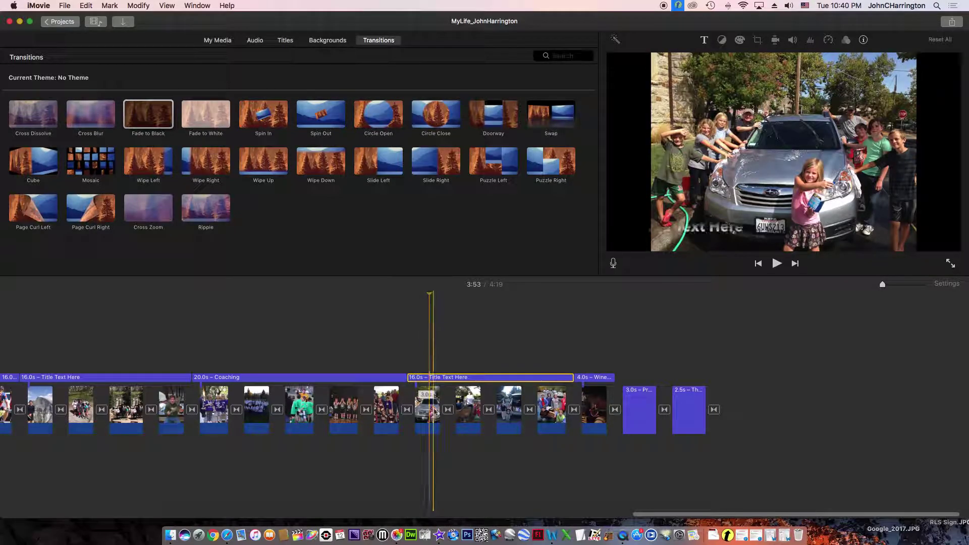
scroll(429, 406, "left", 5)
scroll(429, 406, "left", 15)
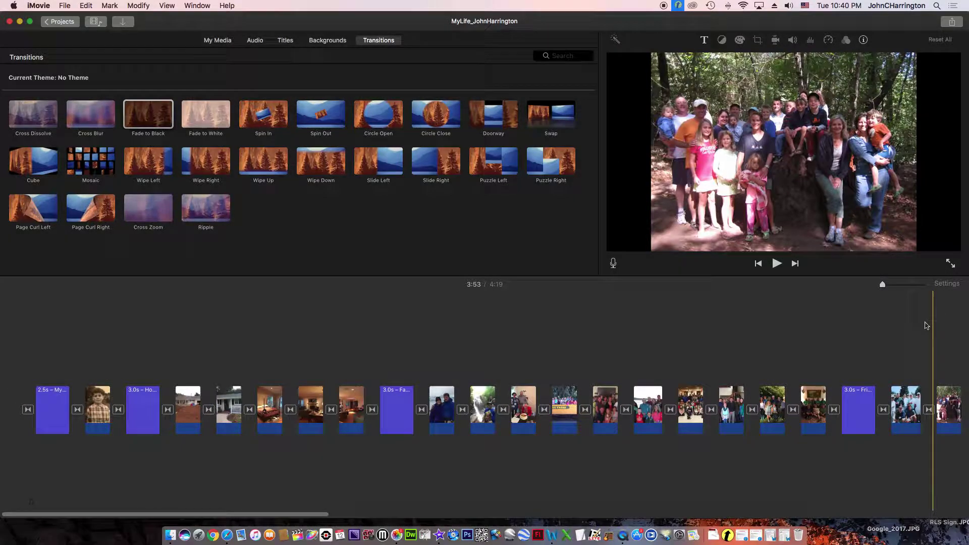
Step: Delete the green-shirts group photo clip before the Friends title, cutting the movie to 4:16
left_click(813, 393)
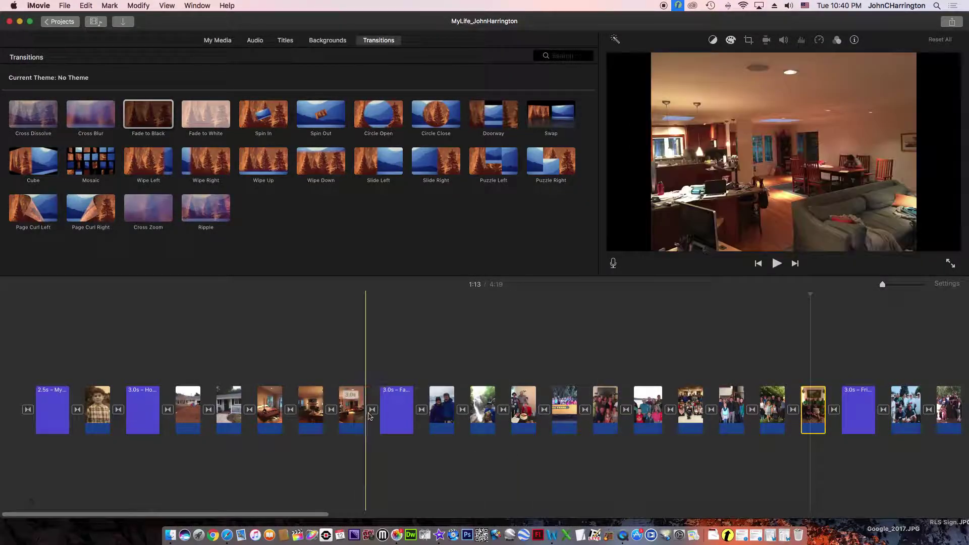
scroll(666, 415, "right", 3)
scroll(666, 415, "right", 7)
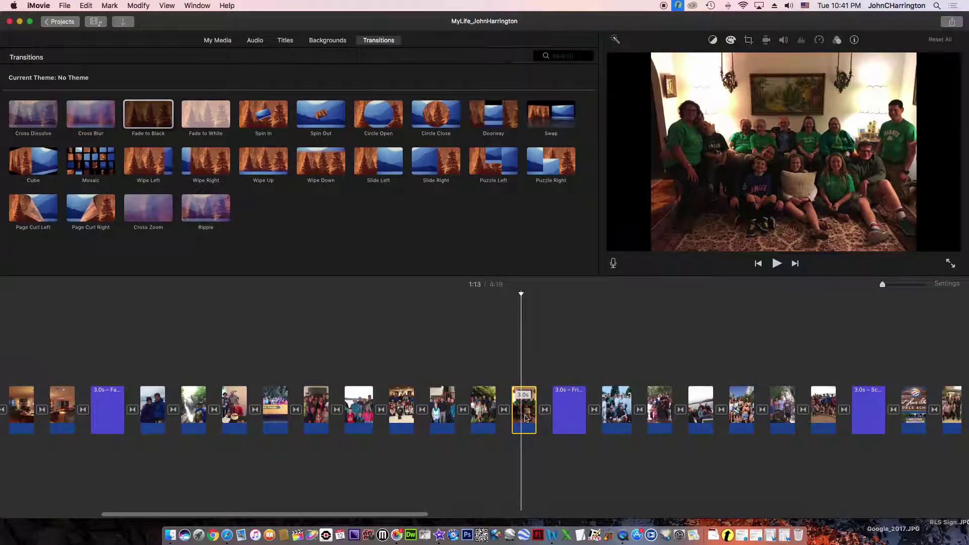
key("Delete")
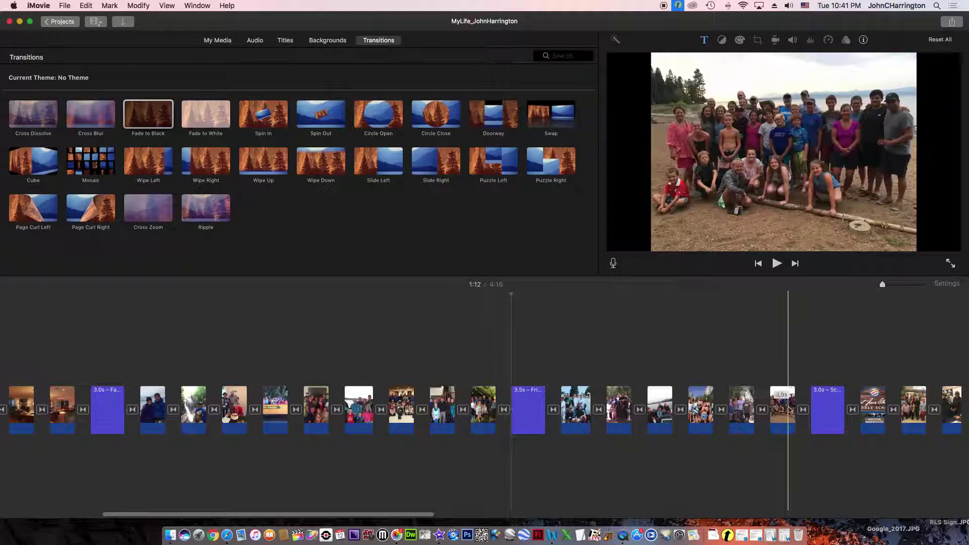
Step: Scroll back along the timeline and select the Family title clip
scroll(706, 404, "right", 3)
scroll(585, 418, "left", 10)
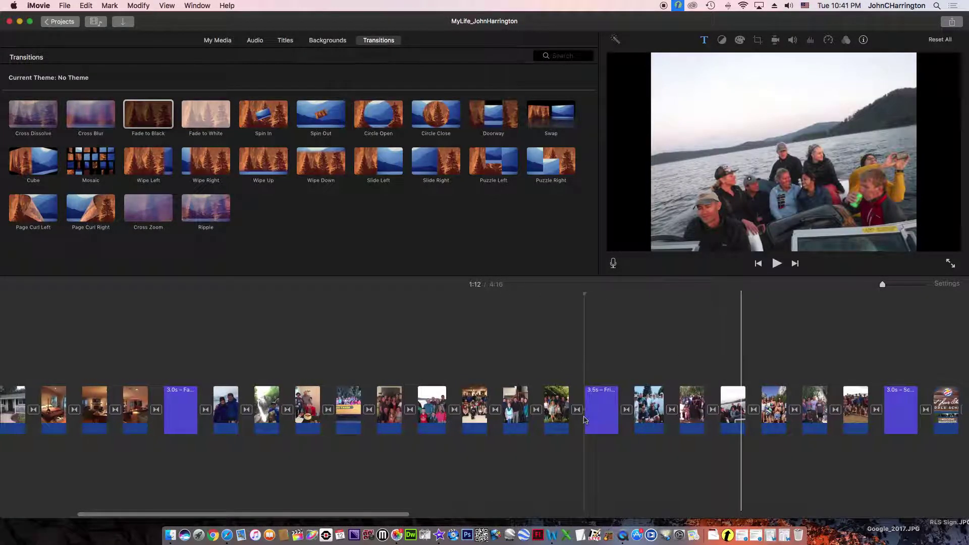
left_click(294, 413)
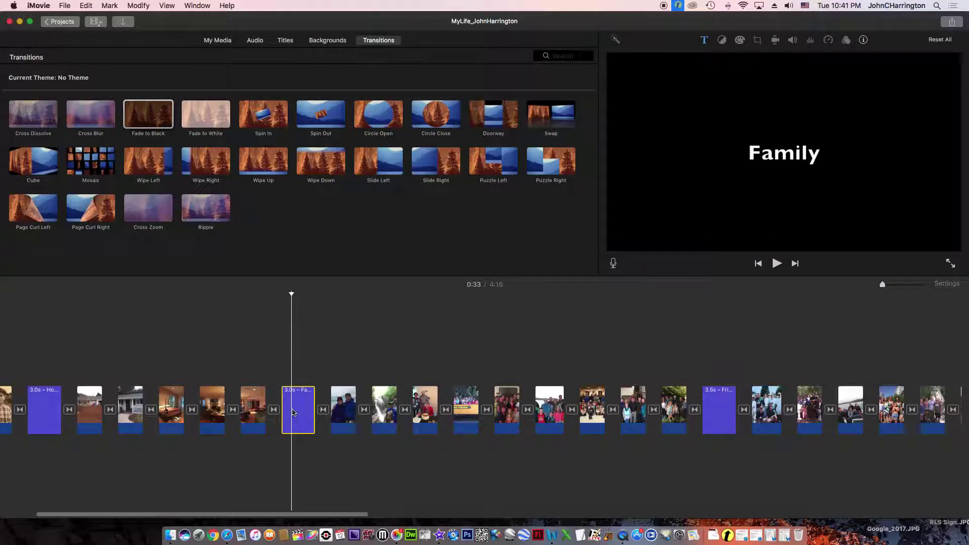
Step: Change the Family title card's duration from 3.0 to 2.0 seconds in the clip info inspector
double_click(294, 413)
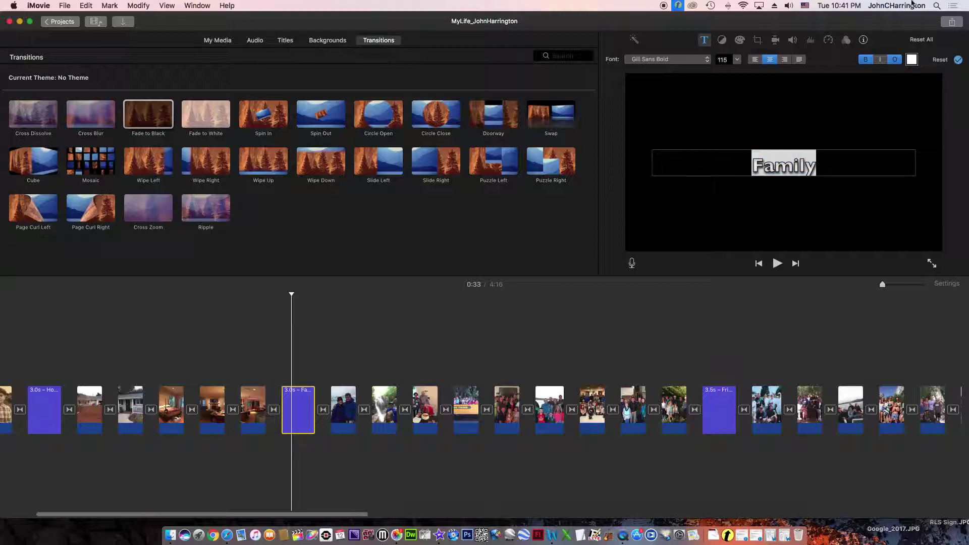
left_click(864, 40)
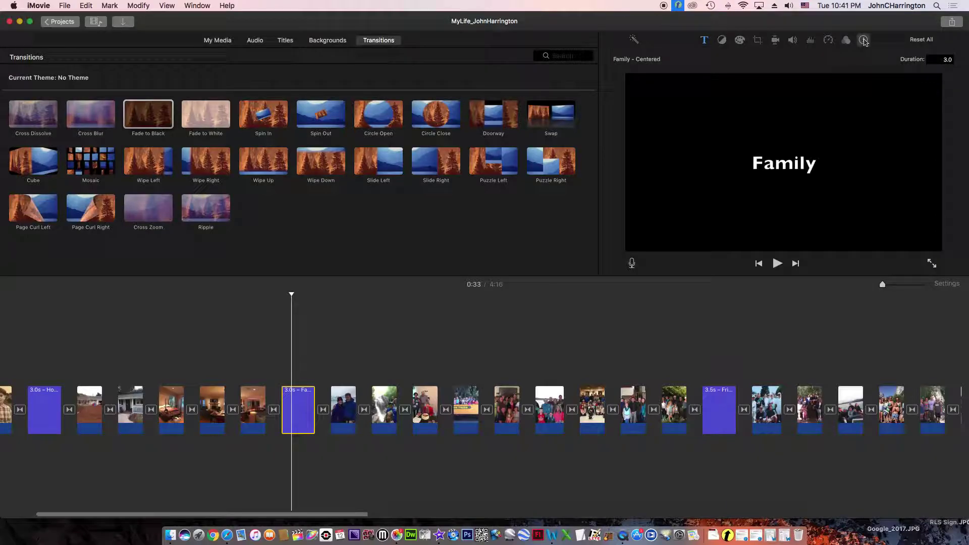
left_click(390, 343)
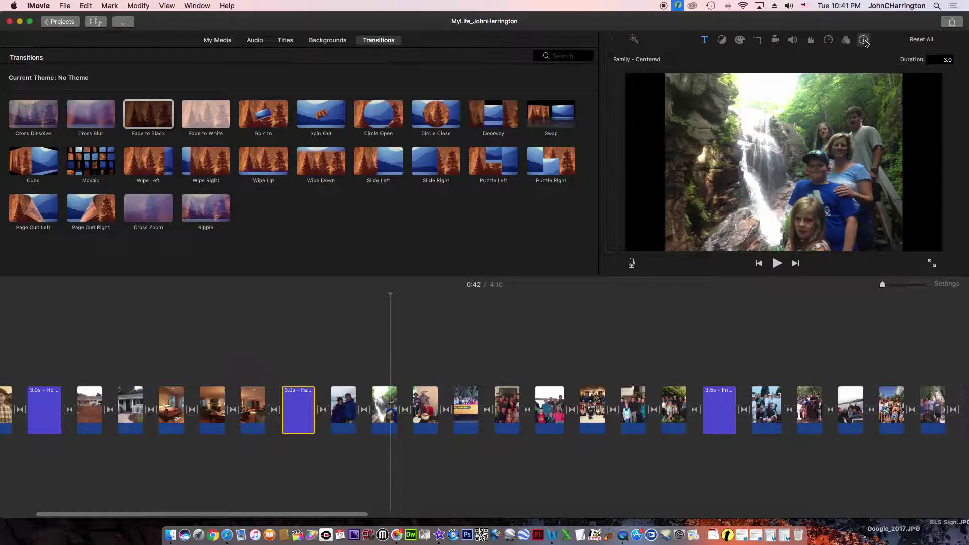
left_click(948, 60)
type("2.0")
key("Return")
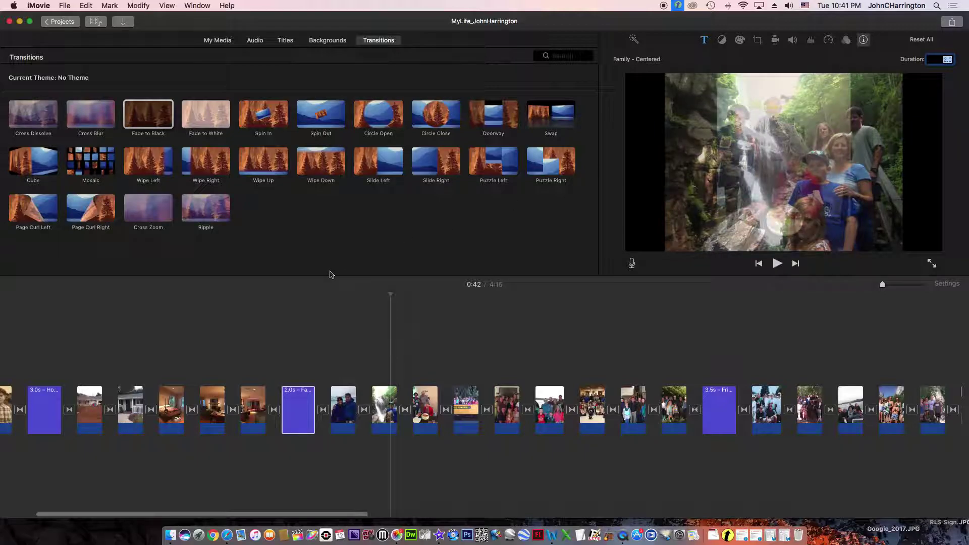
left_click(291, 416)
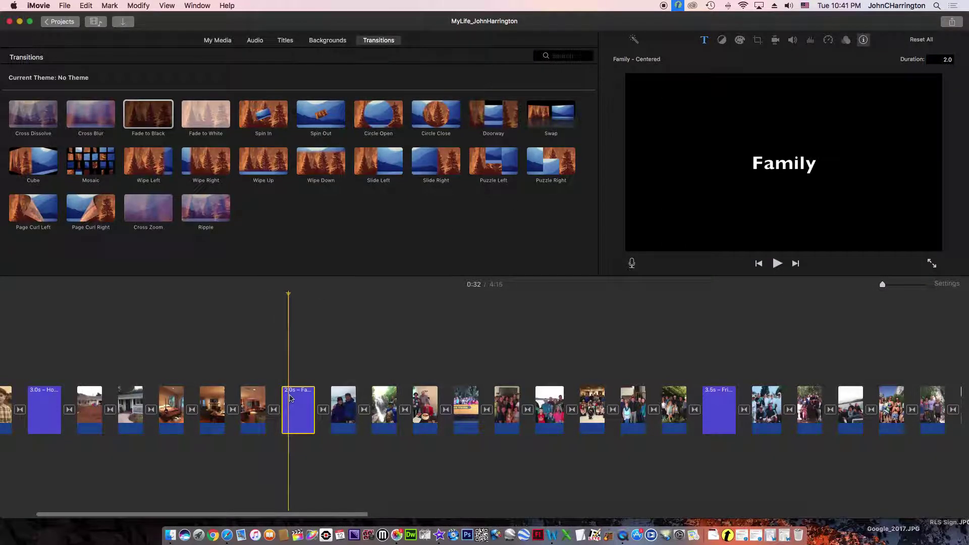
left_click(39, 421)
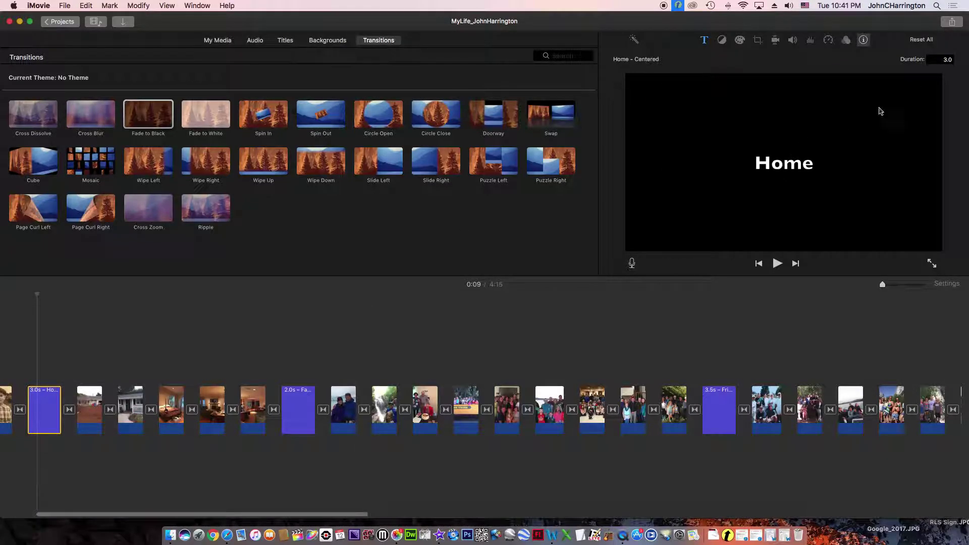
left_click(947, 60)
left_click(718, 411)
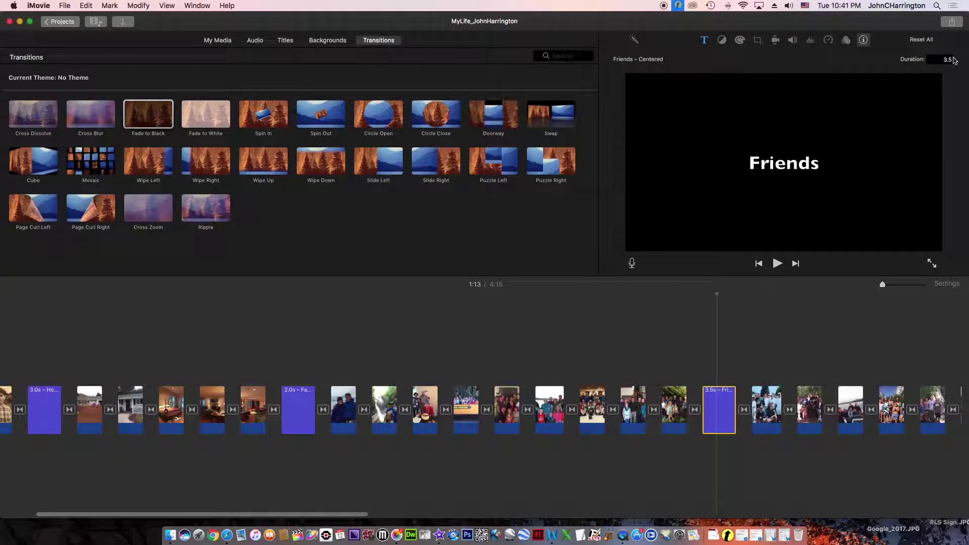
double_click(948, 59)
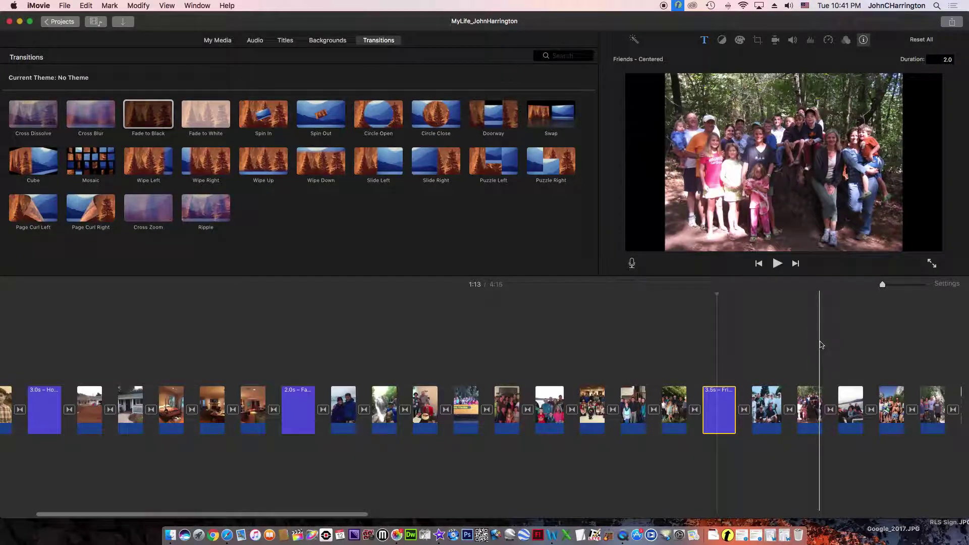
scroll(819, 341, "right", 10)
scroll(820, 344, "right", 3)
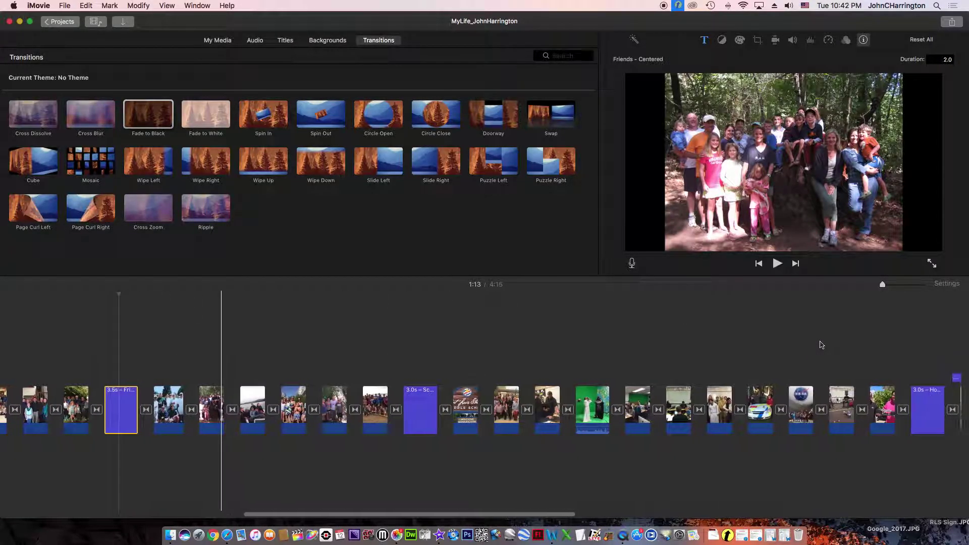
left_click(319, 412)
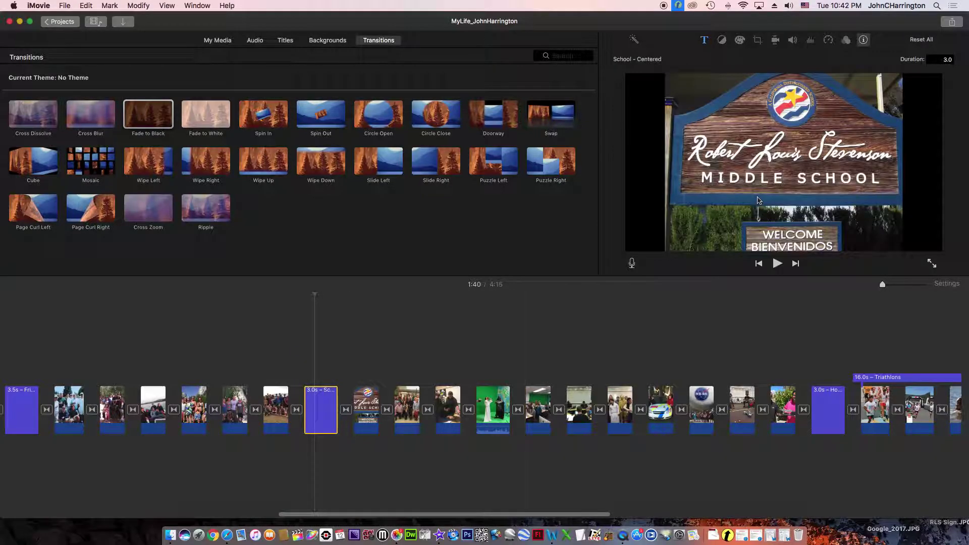
left_click(947, 59)
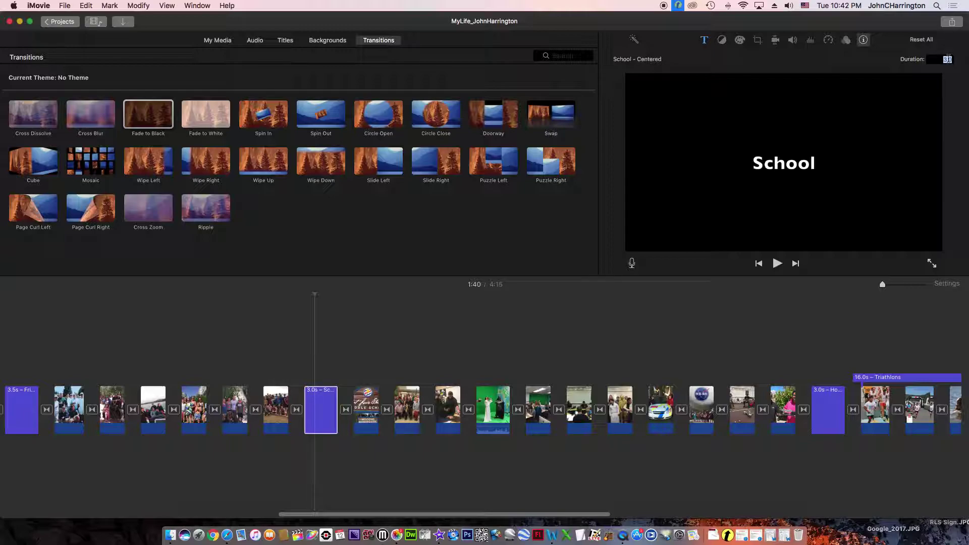
type("2.0")
scroll(696, 409, "right", 5)
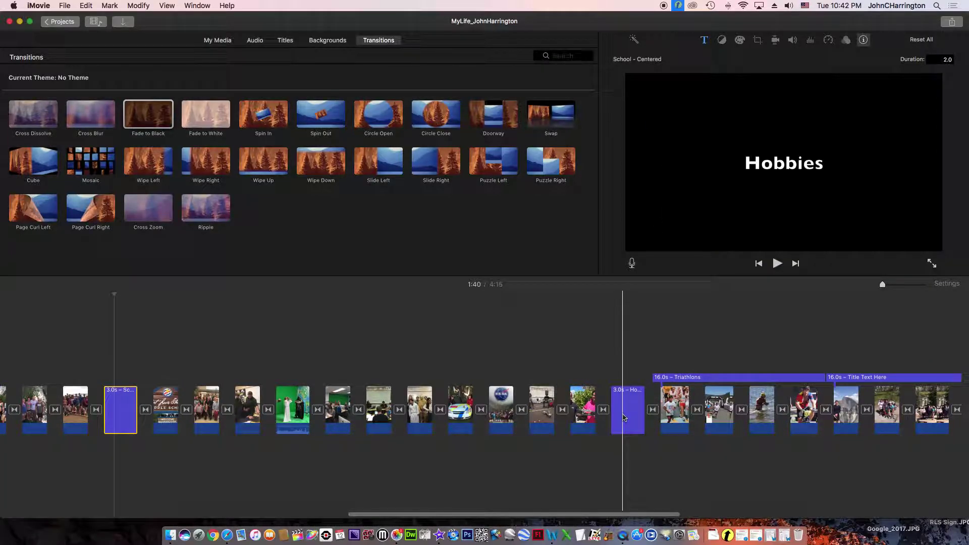
left_click(627, 417)
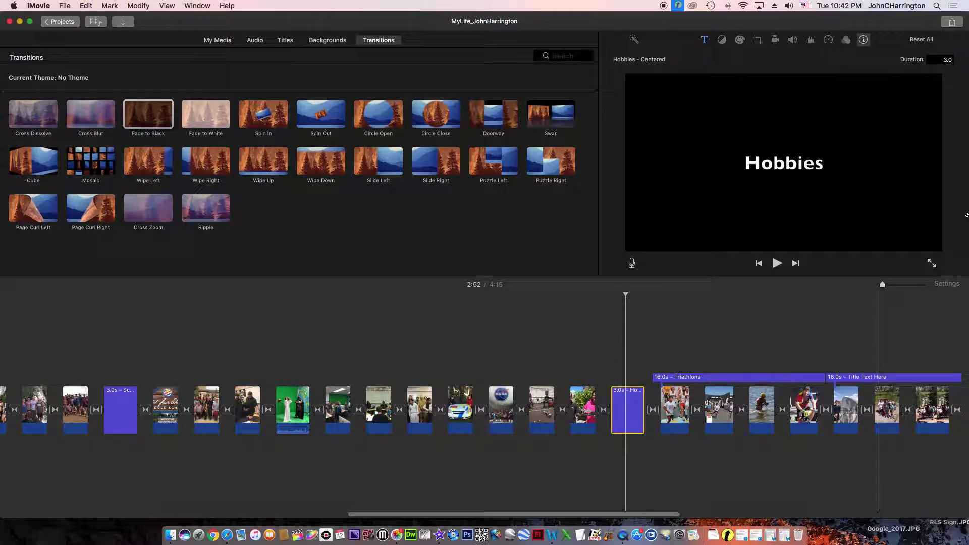
double_click(948, 59)
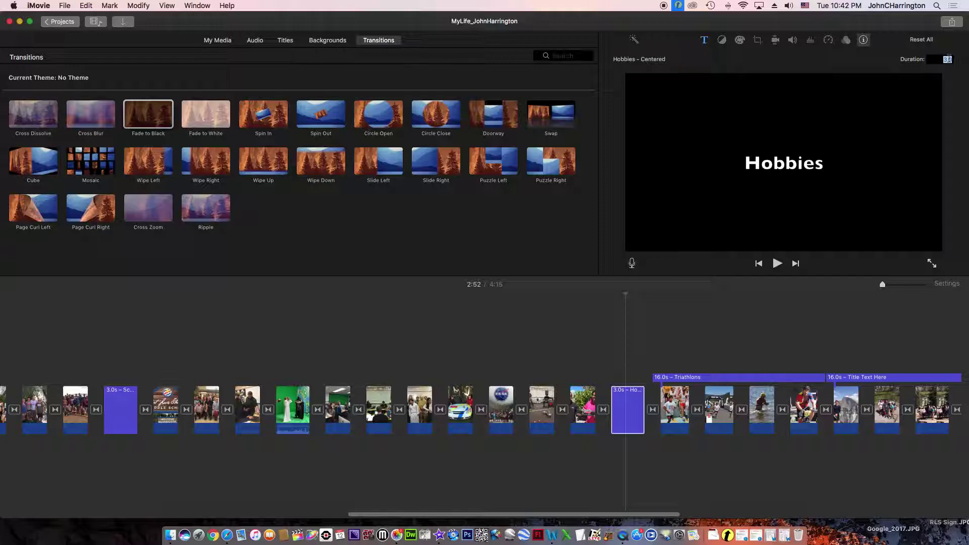
type("2")
key("Return")
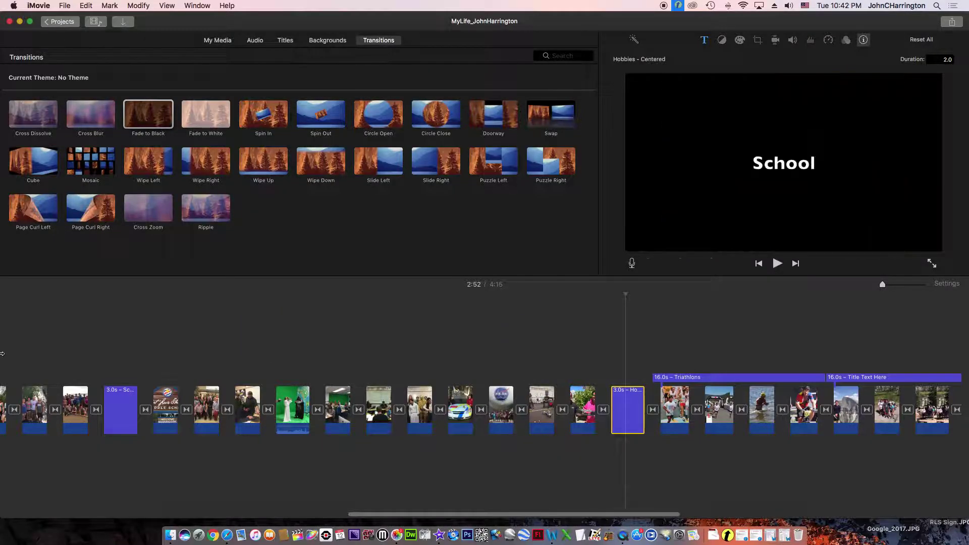
left_click(121, 422)
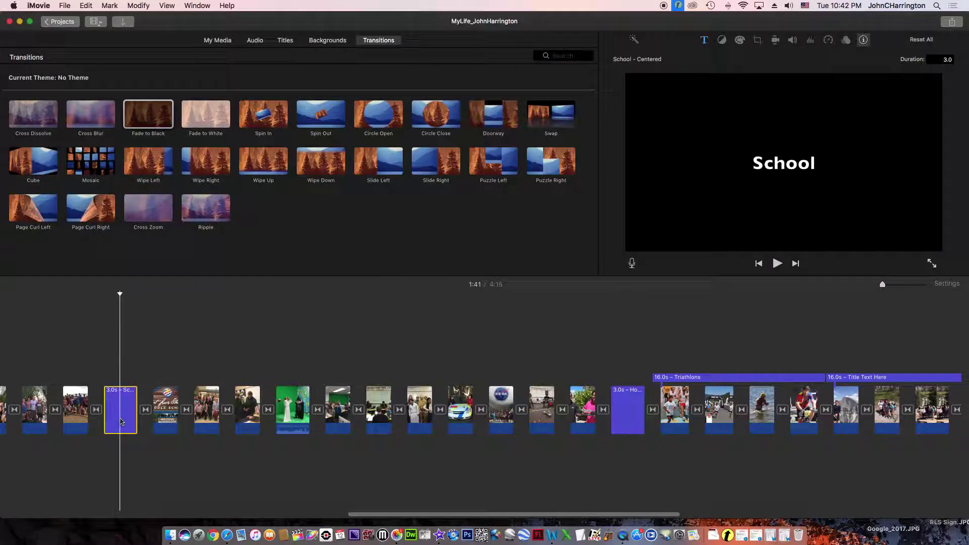